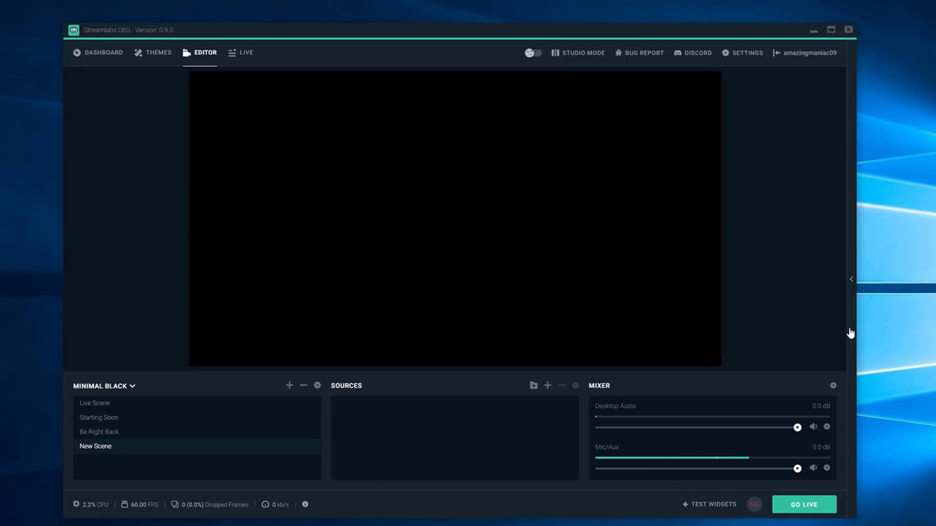
Browse the scene themes, view the Circuit Breaker theme's details, then return to the scene editor.
{"action": "left_click", "coordinate": [169, 53]}
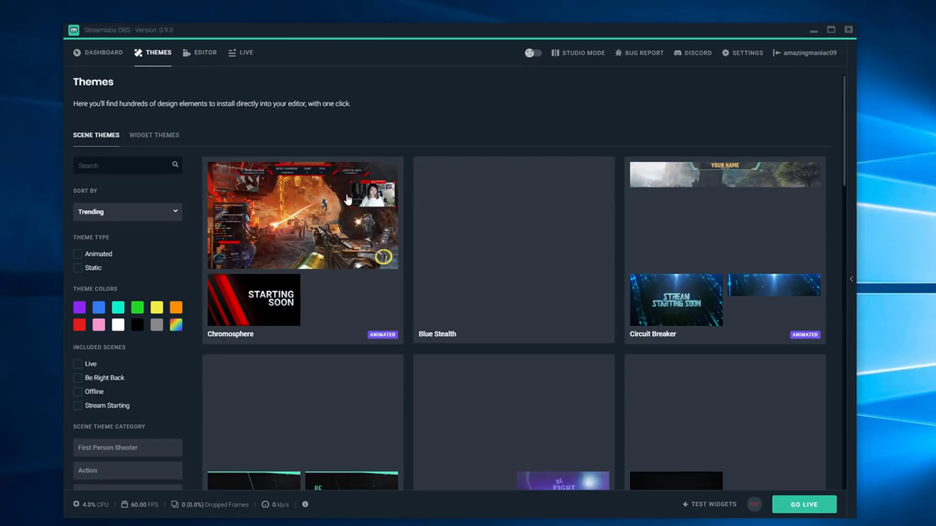
{"action": "scroll", "coordinate": [756, 273], "scroll_direction": "down", "scroll_amount": 2}
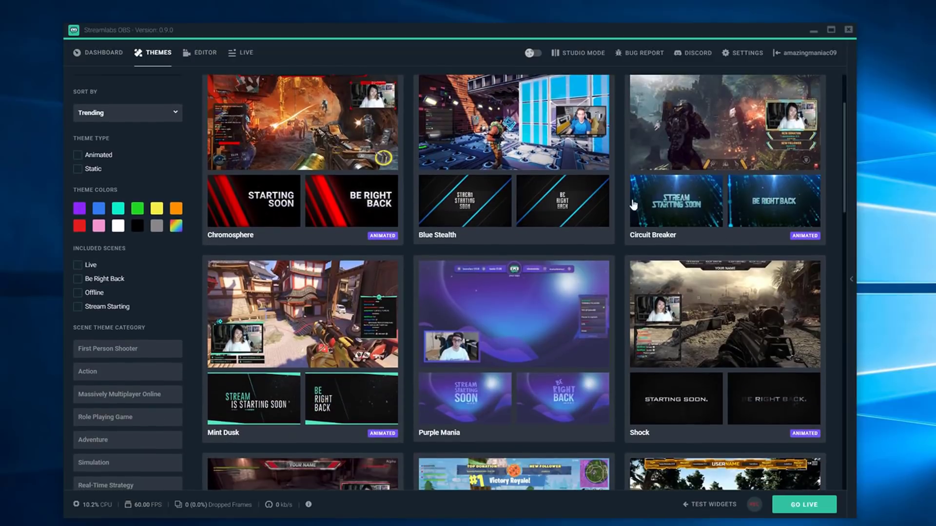
{"action": "left_click", "coordinate": [632, 185]}
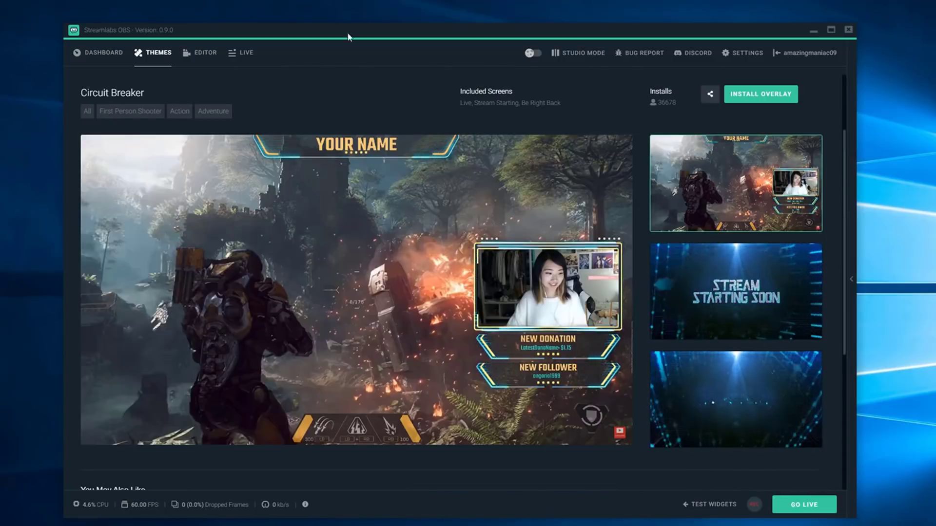
{"action": "scroll", "coordinate": [735, 358], "scroll_direction": "down", "scroll_amount": 1}
{"action": "scroll", "coordinate": [735, 358], "scroll_direction": "down", "scroll_amount": 1}
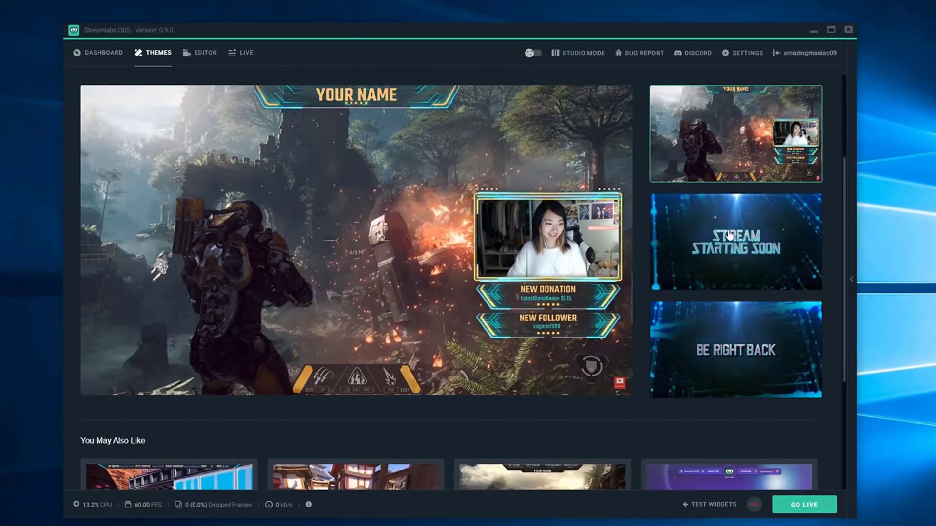
{"action": "scroll", "coordinate": [735, 273], "scroll_direction": "up", "scroll_amount": 1}
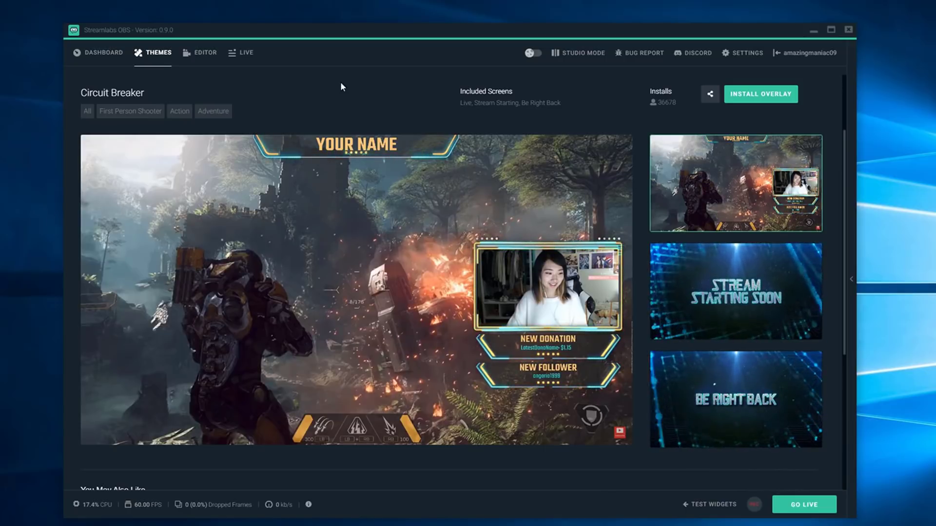
{"action": "left_click", "coordinate": [203, 53]}
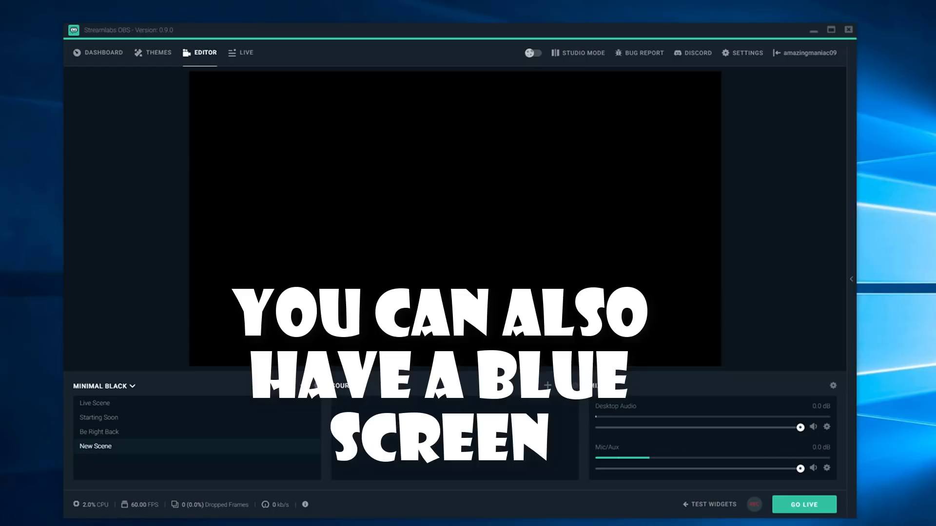
Add the existing Webcam as a Video Capture Device source in New Scene.
{"action": "mouse_move", "coordinate": [337, 385]}
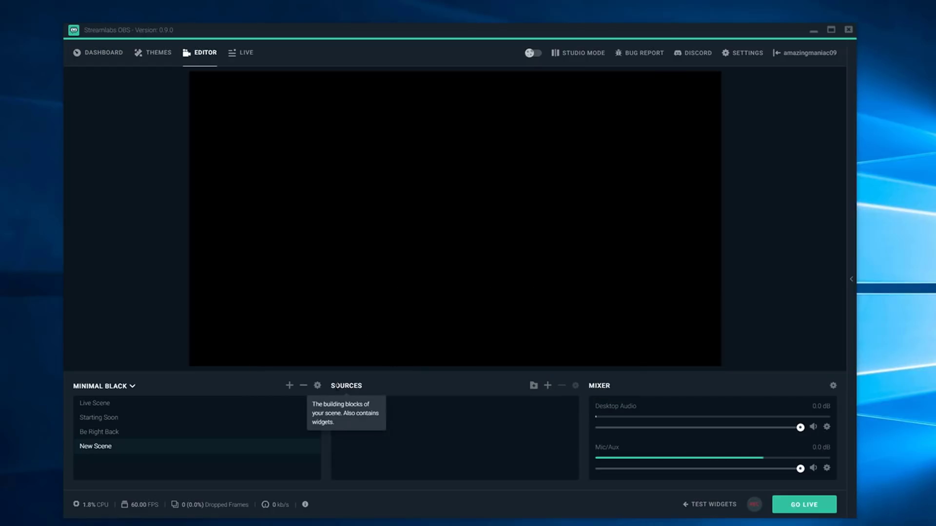
{"action": "left_click", "coordinate": [546, 386]}
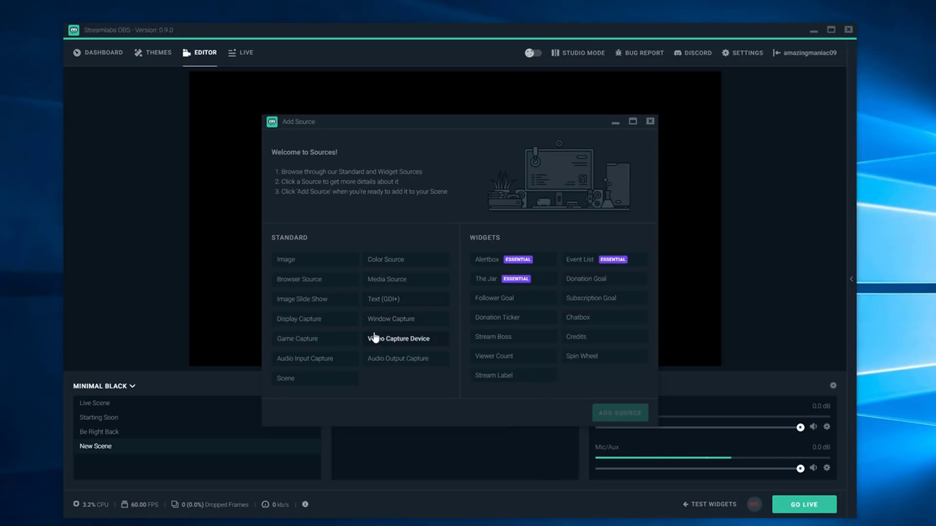
{"action": "left_click", "coordinate": [393, 340]}
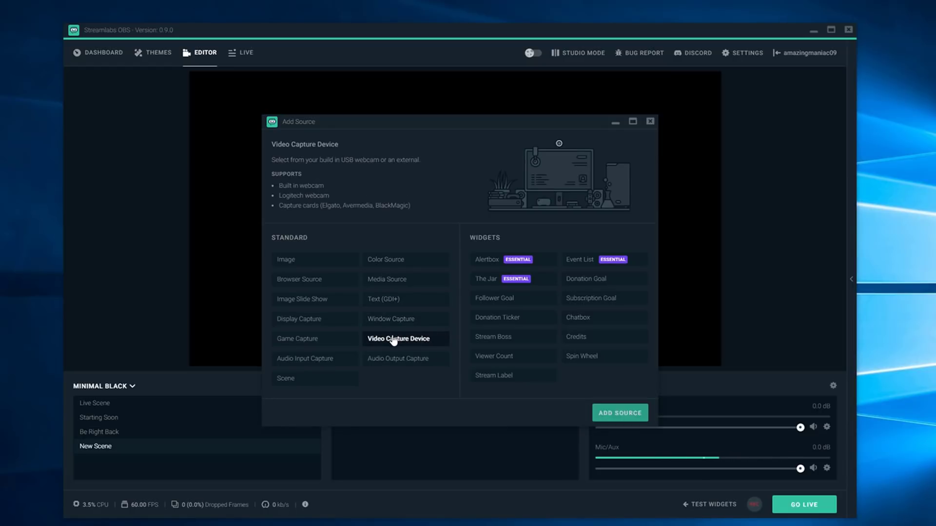
{"action": "left_click", "coordinate": [605, 413]}
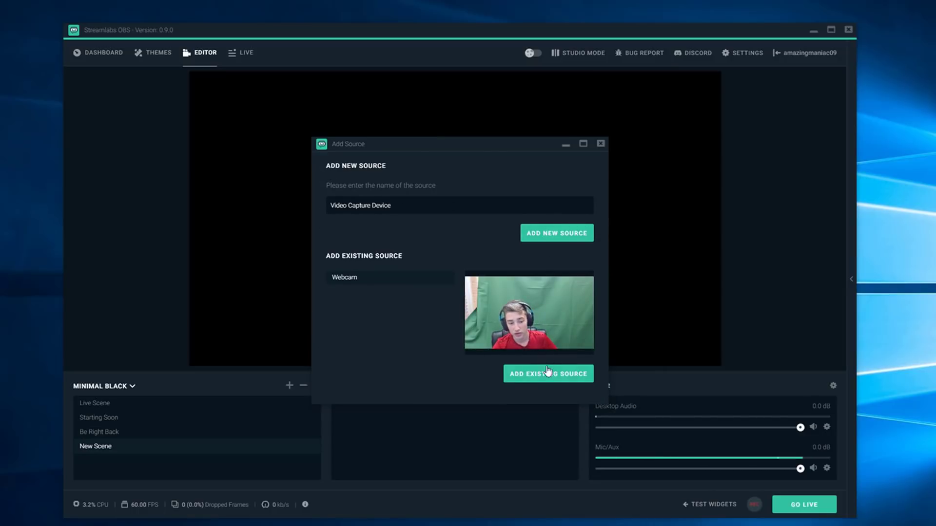
{"action": "left_click", "coordinate": [555, 379]}
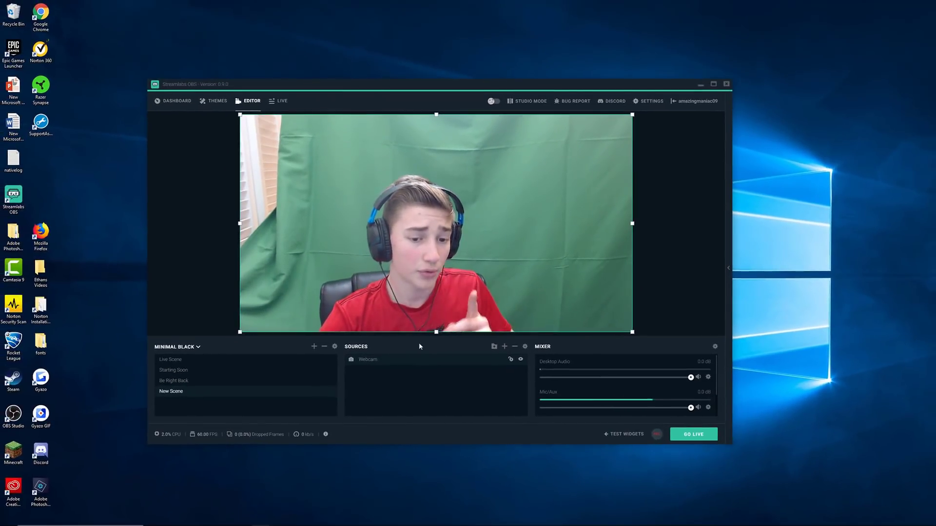
In the Webcam's Properties, change the resolution from 432x240 to 1920x1080 and apply it.
{"action": "right_click", "coordinate": [413, 360]}
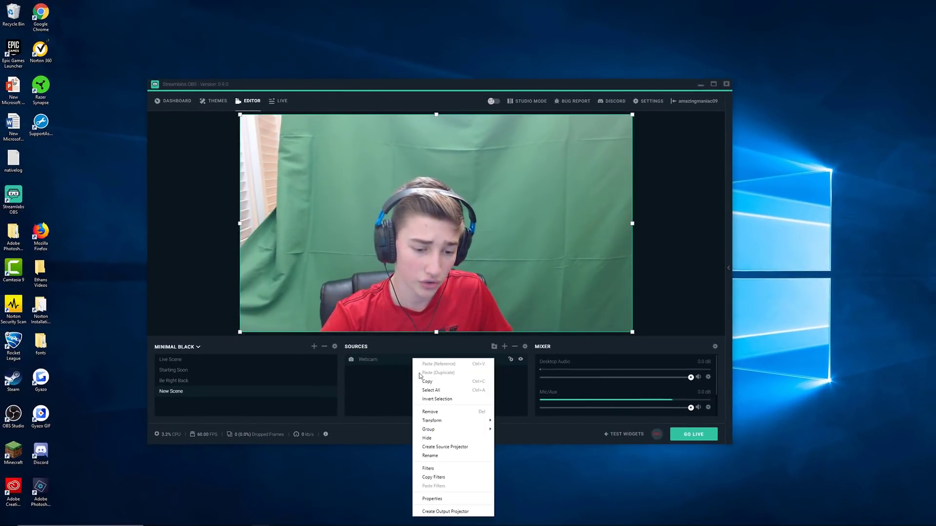
{"action": "left_click", "coordinate": [435, 499]}
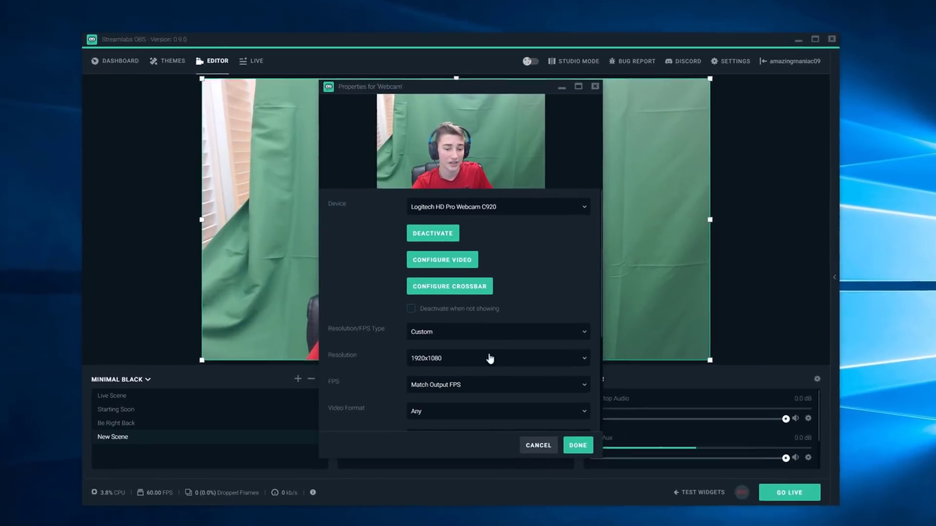
{"action": "left_click", "coordinate": [441, 336]}
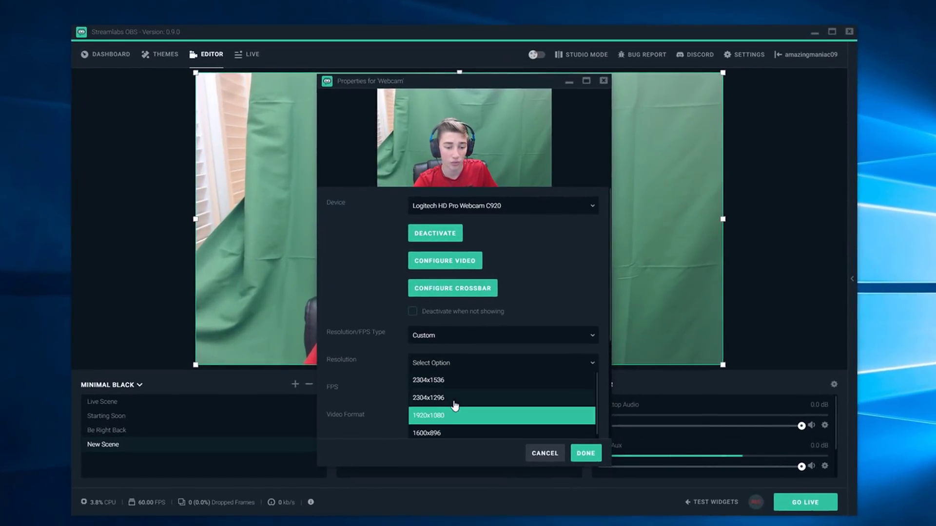
{"action": "scroll", "coordinate": [455, 405], "scroll_direction": "down", "scroll_amount": 5}
{"action": "scroll", "coordinate": [430, 419], "scroll_direction": "down", "scroll_amount": 3}
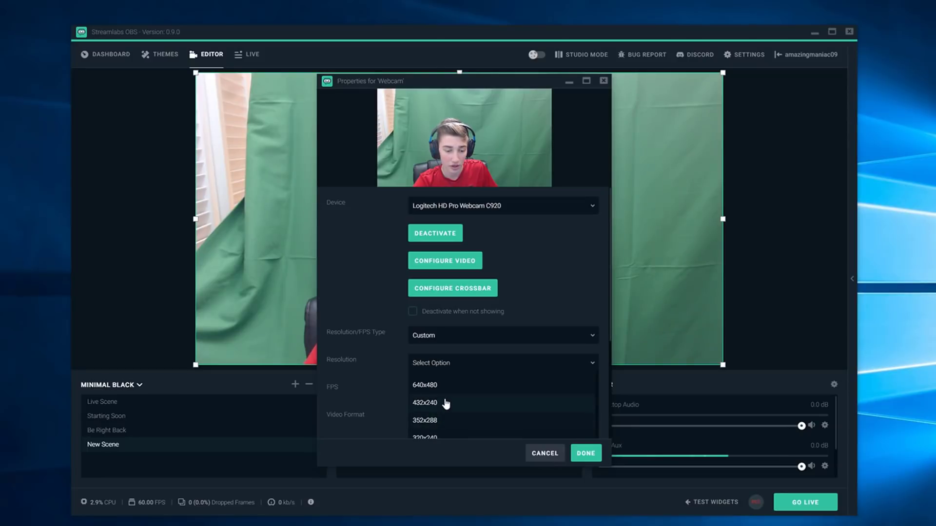
{"action": "left_click", "coordinate": [445, 403]}
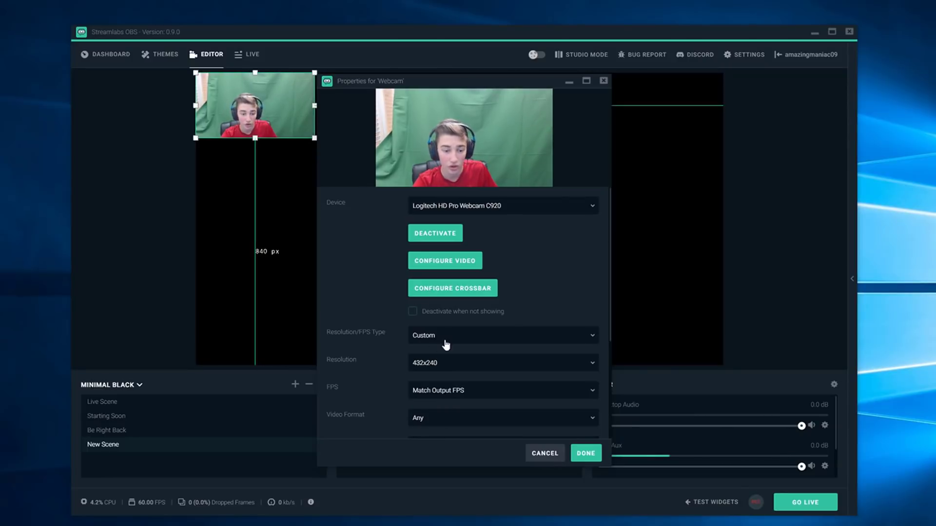
{"action": "left_click", "coordinate": [447, 363]}
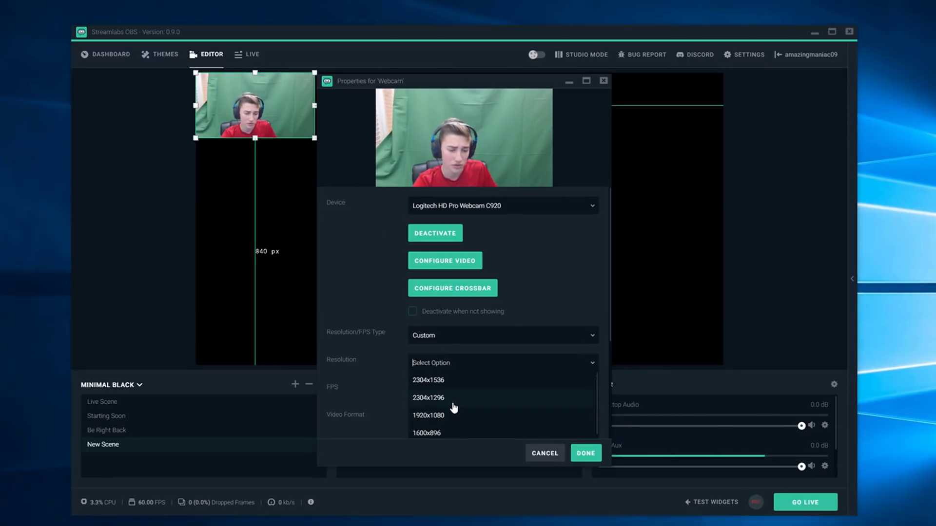
{"action": "left_click", "coordinate": [437, 418]}
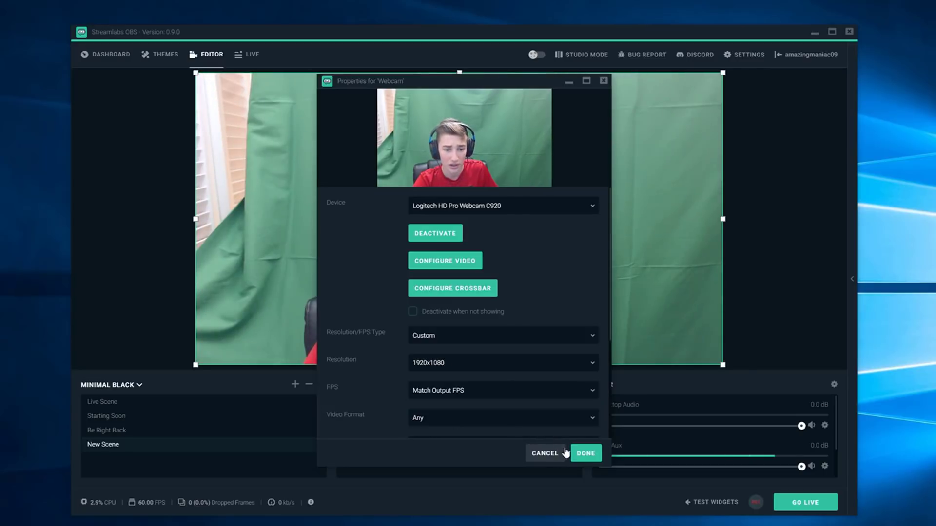
{"action": "left_click", "coordinate": [587, 459]}
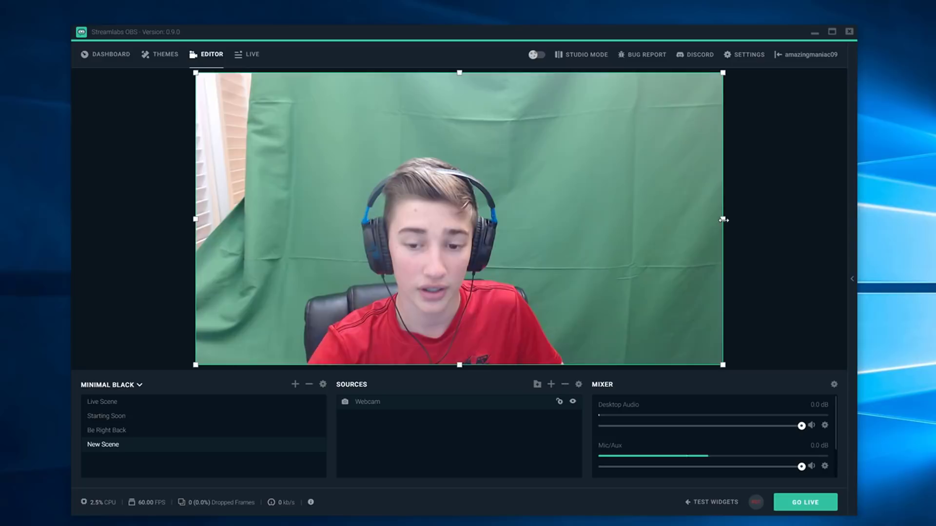
{"action": "left_click_drag", "start_coordinate": [723, 220], "coordinate": [723, 241]}
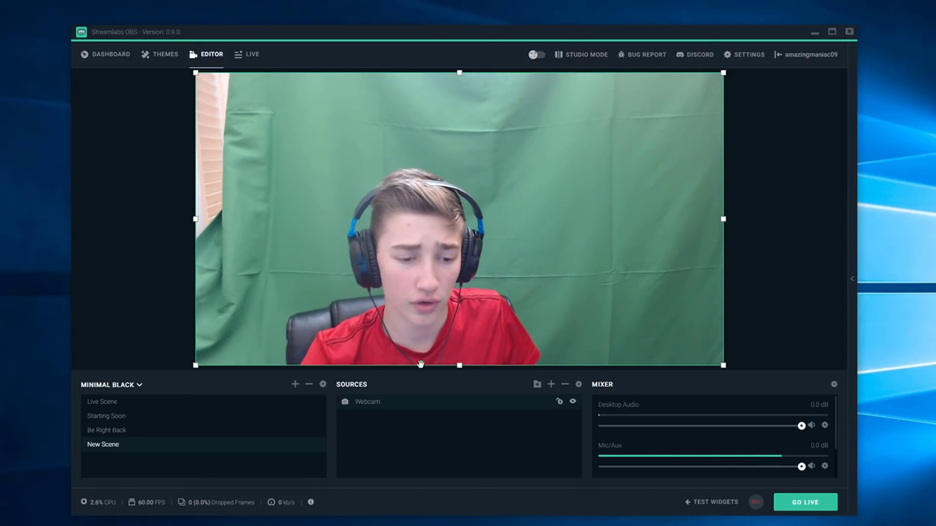
Add a Chroma Key filter to the Webcam through its Filters window.
{"action": "right_click", "coordinate": [418, 411]}
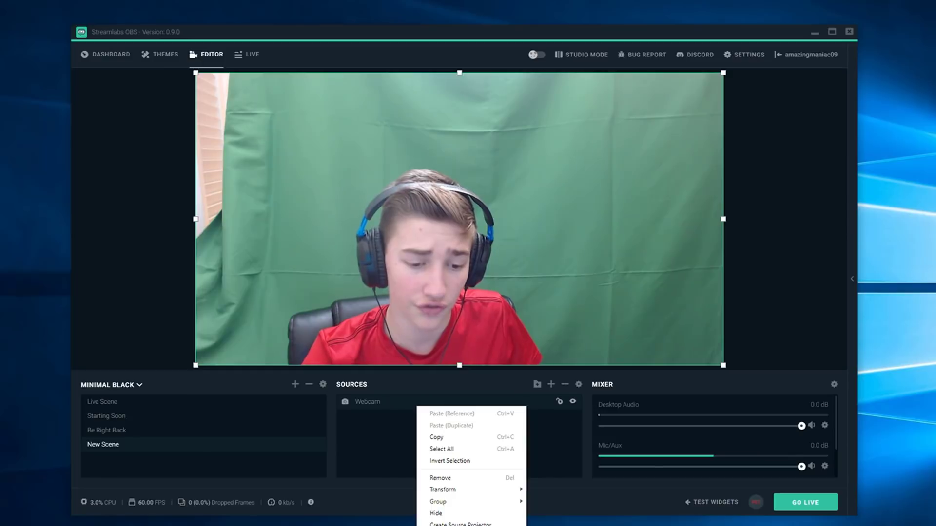
{"action": "left_click", "coordinate": [438, 525]}
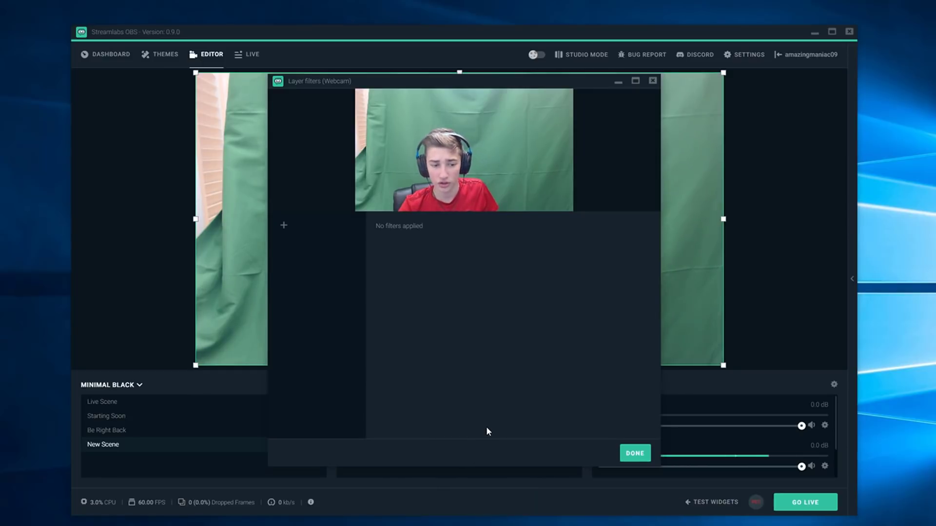
{"action": "left_click", "coordinate": [283, 225]}
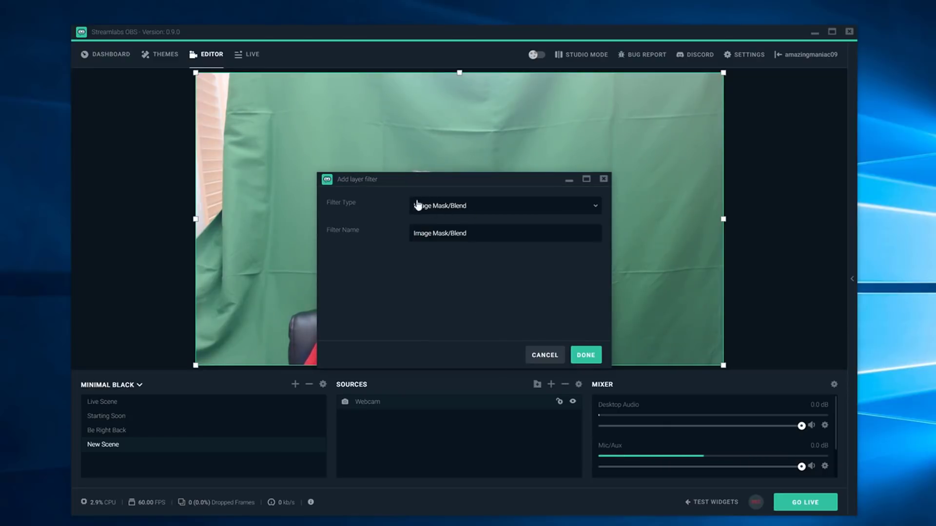
{"action": "left_click", "coordinate": [446, 207]}
{"action": "scroll", "coordinate": [481, 271], "scroll_direction": "down", "scroll_amount": 5}
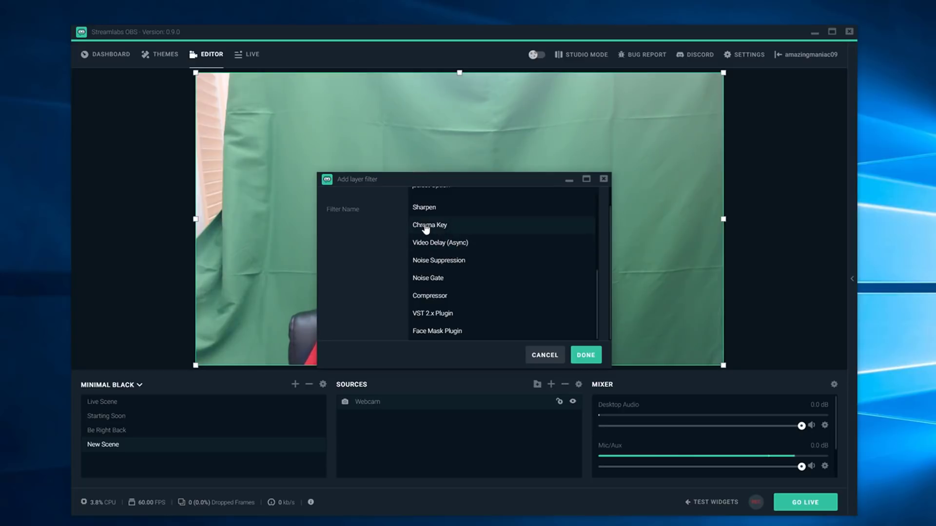
{"action": "left_click", "coordinate": [464, 225]}
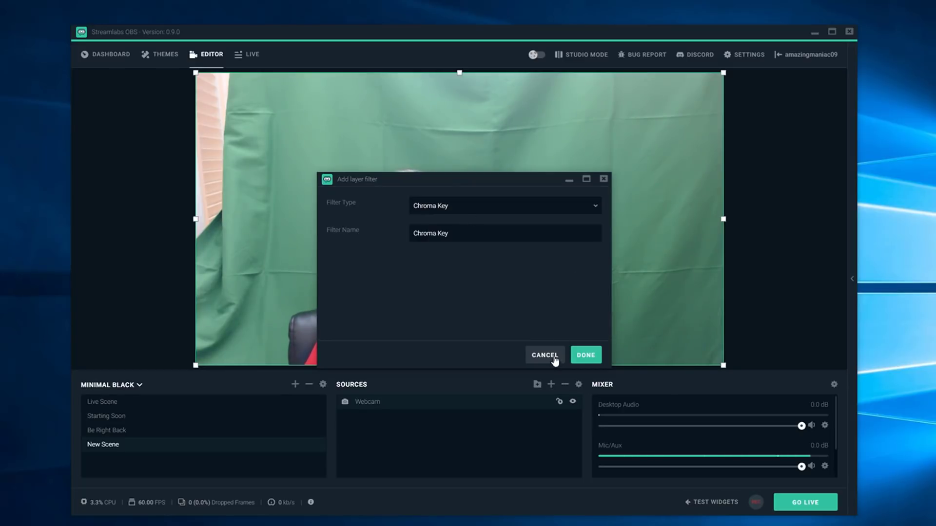
{"action": "left_click", "coordinate": [581, 356]}
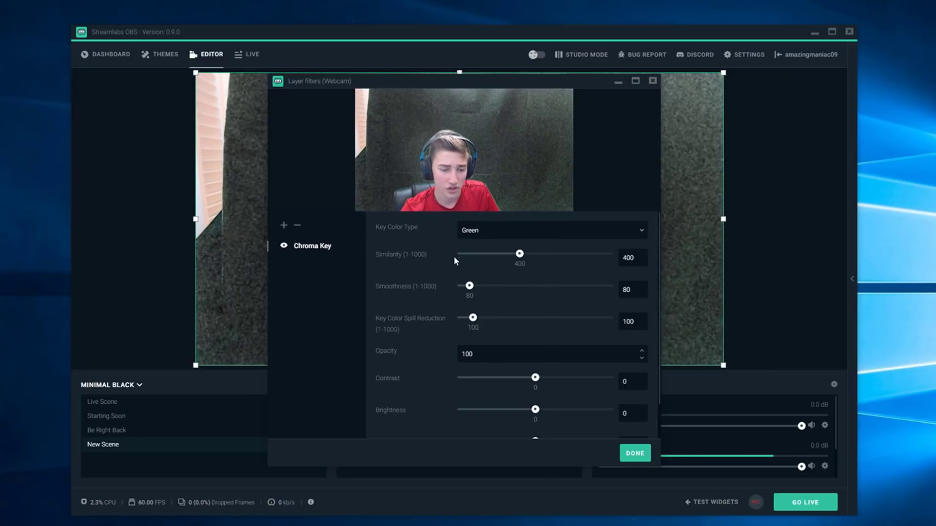
Tune the Chroma Key to Similarity 484, Smoothness 22 and Key Color Spill Reduction 88.
{"action": "left_click_drag", "start_coordinate": [469, 286], "coordinate": [461, 287]}
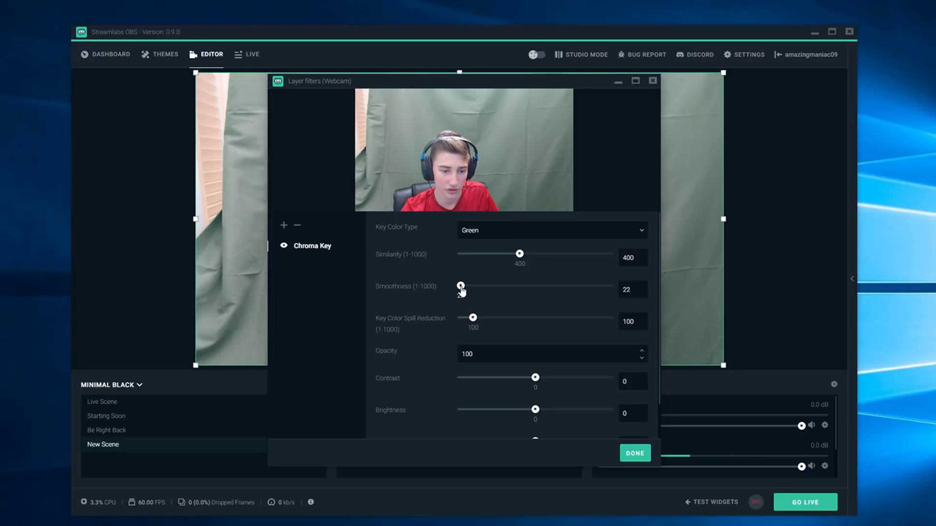
{"action": "left_click_drag", "start_coordinate": [461, 291], "coordinate": [461, 291]}
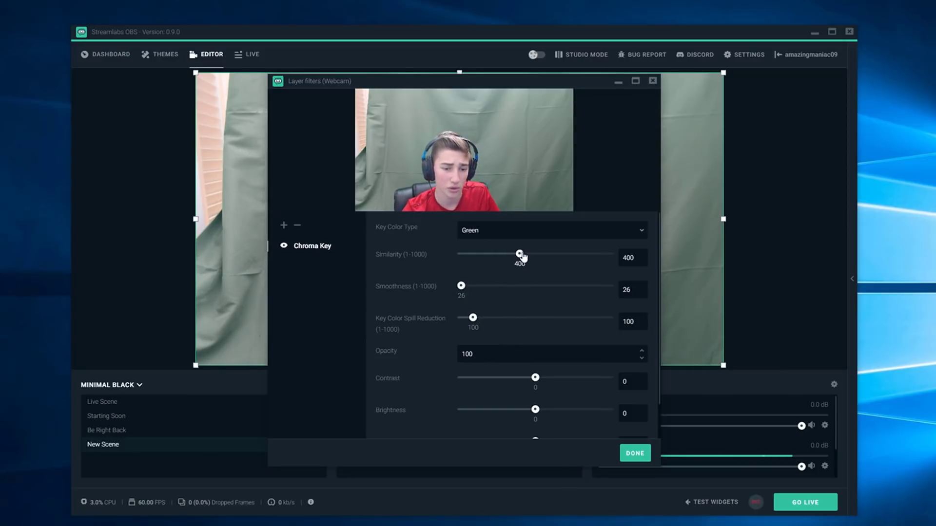
{"action": "left_click_drag", "start_coordinate": [520, 254], "coordinate": [535, 256]}
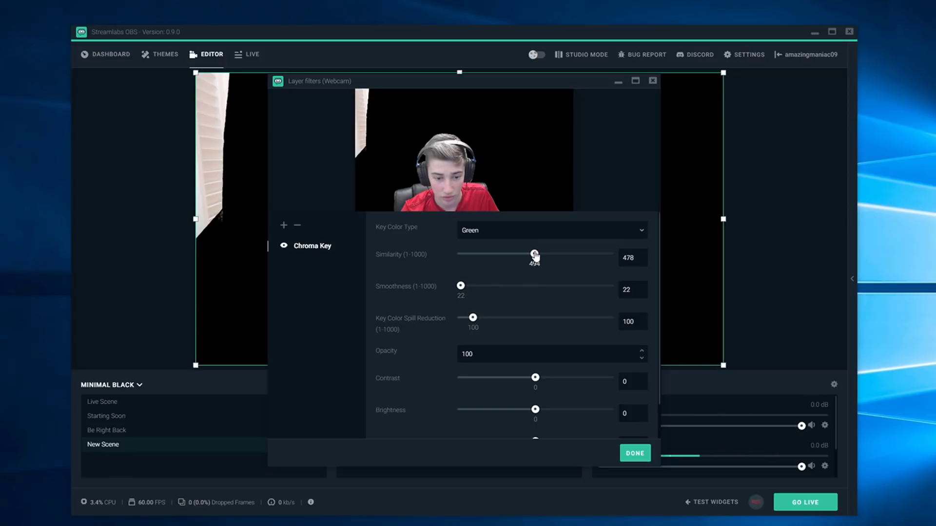
{"action": "left_click_drag", "start_coordinate": [534, 257], "coordinate": [532, 256]}
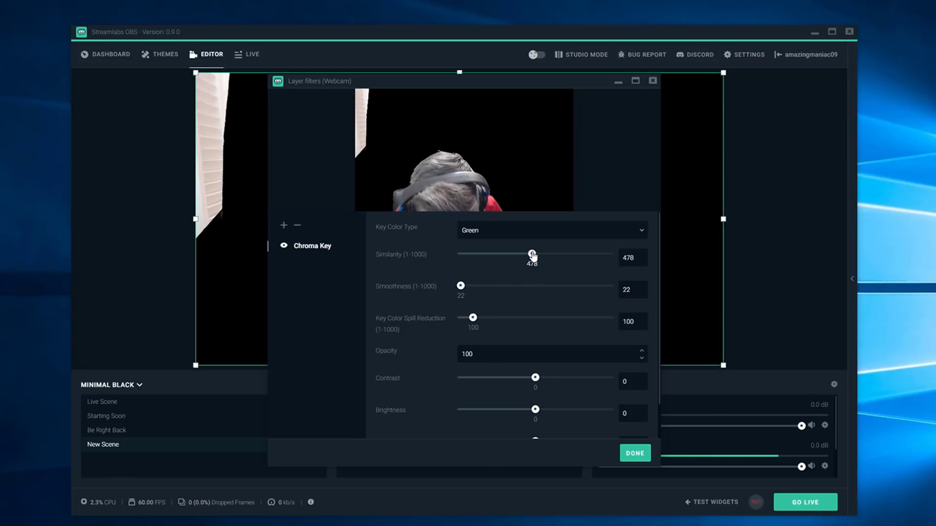
{"action": "left_click_drag", "start_coordinate": [532, 255], "coordinate": [533, 260]}
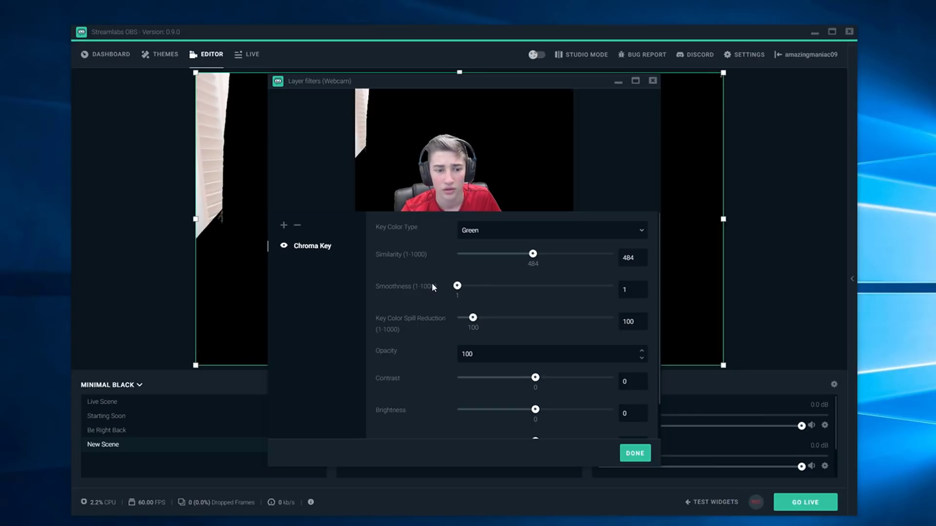
{"action": "left_click_drag", "start_coordinate": [457, 287], "coordinate": [465, 293]}
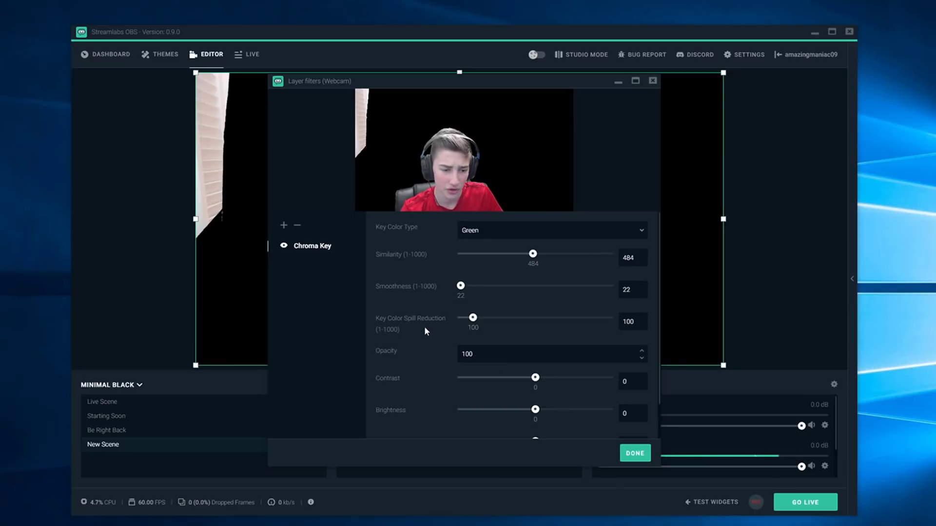
{"action": "left_click_drag", "start_coordinate": [473, 319], "coordinate": [445, 346]}
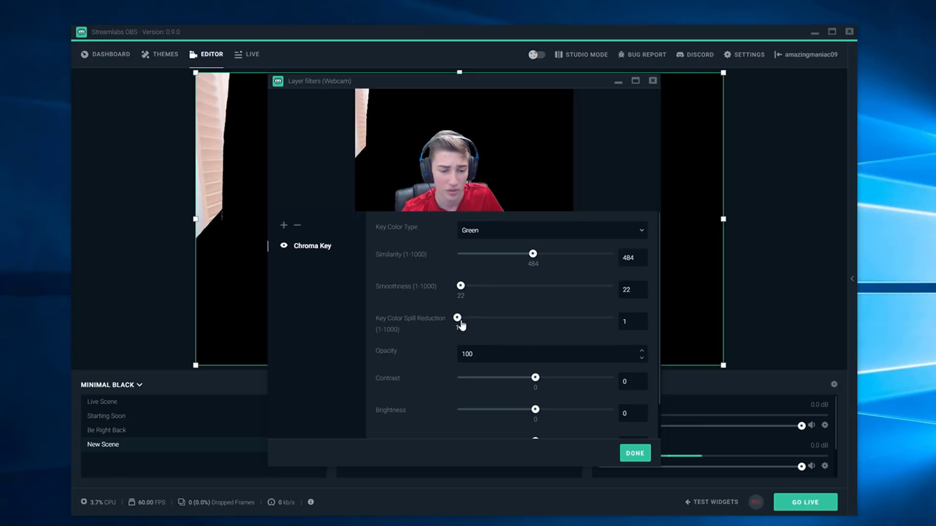
{"action": "left_click_drag", "start_coordinate": [457, 319], "coordinate": [472, 322]}
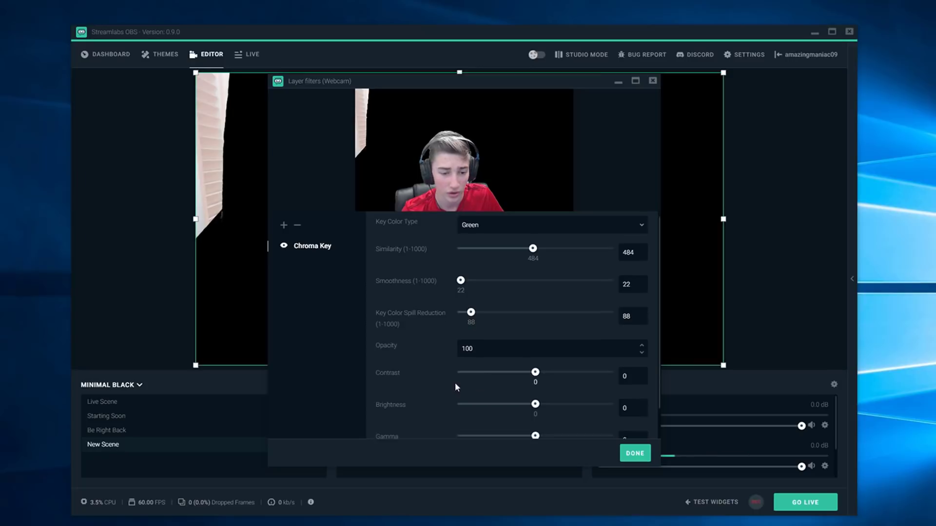
Set the Chroma Key's Contrast to -0.01, Brightness to -0.02 and Gamma to -0.44.
{"action": "scroll", "coordinate": [443, 377], "scroll_direction": "down", "scroll_amount": 1}
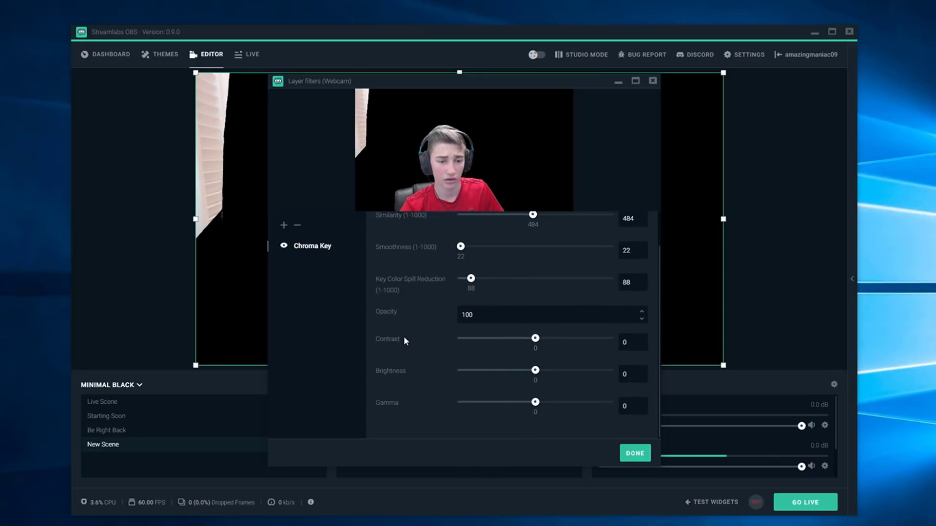
{"action": "left_click_drag", "start_coordinate": [537, 346], "coordinate": [534, 389]}
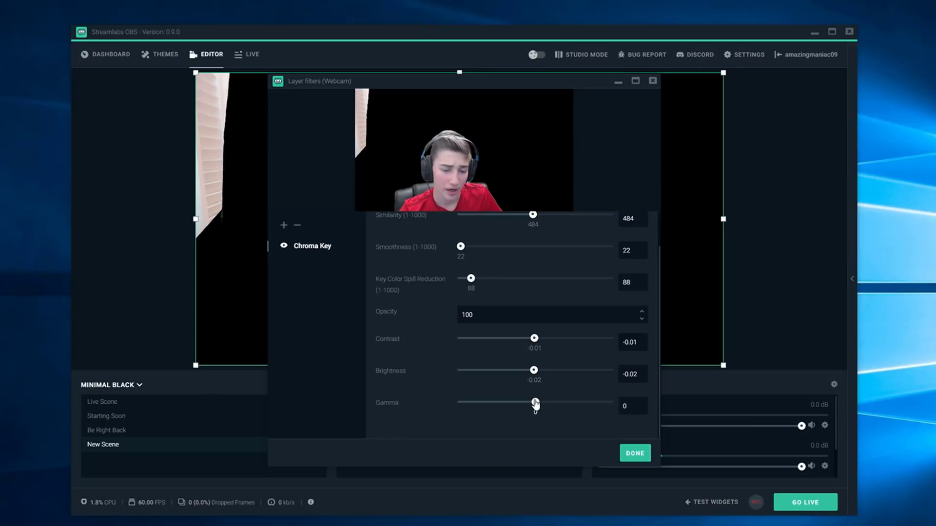
{"action": "left_click_drag", "start_coordinate": [536, 404], "coordinate": [469, 423]}
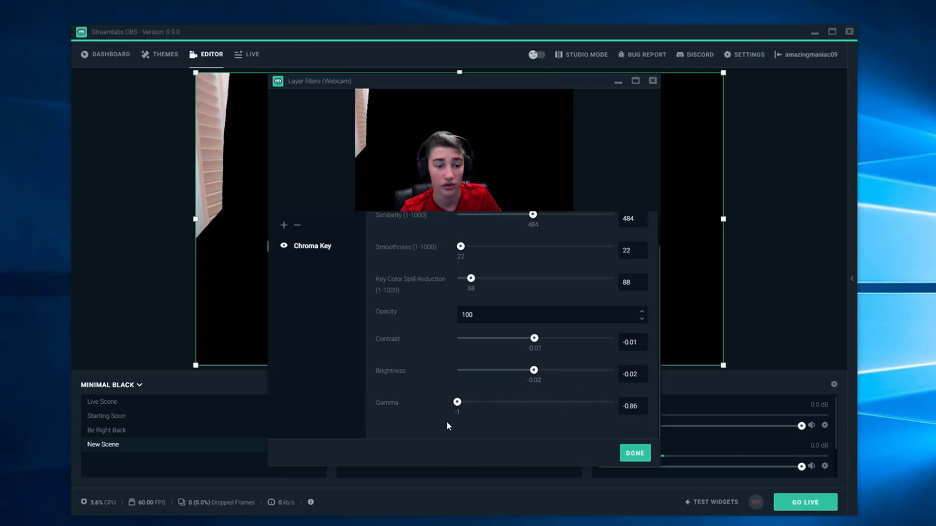
{"action": "left_click_drag", "start_coordinate": [448, 422], "coordinate": [502, 418]}
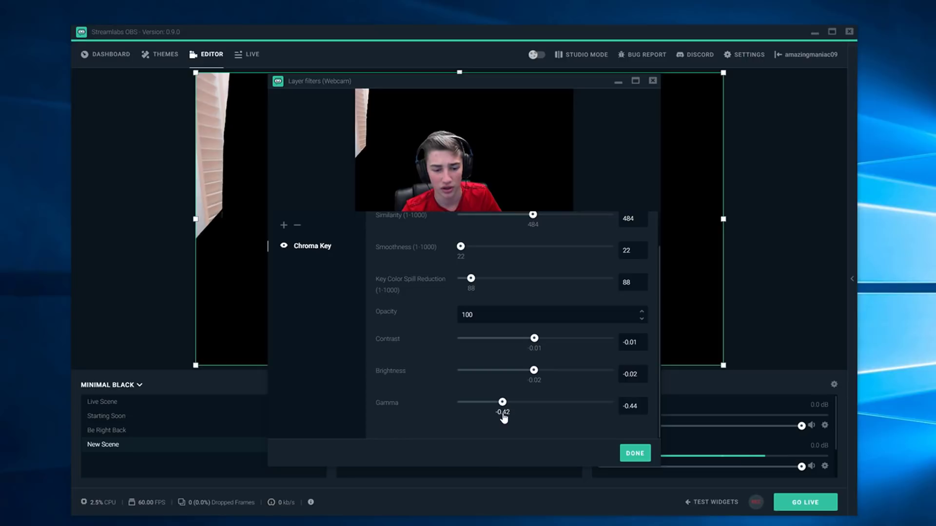
Close the Webcam filters and add the existing Display Capture source to New Scene.
{"action": "left_click", "coordinate": [642, 459]}
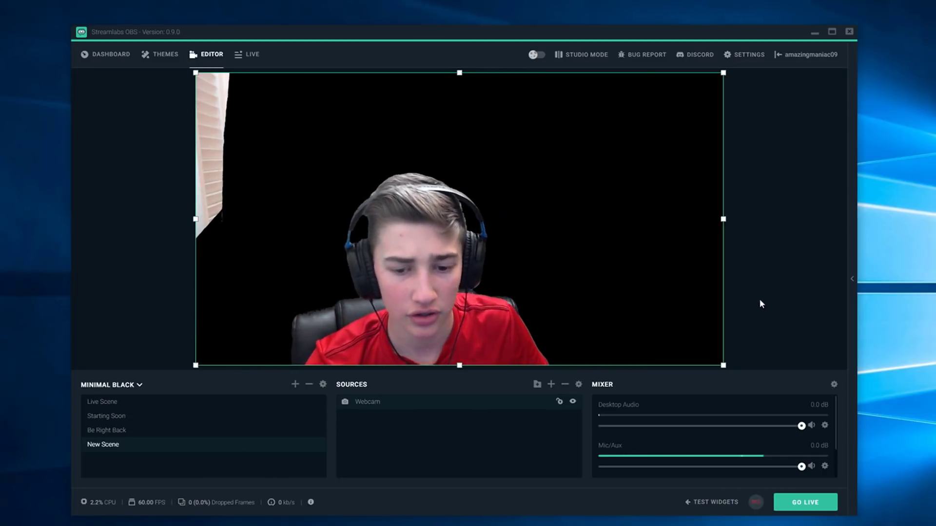
{"action": "left_click", "coordinate": [551, 384]}
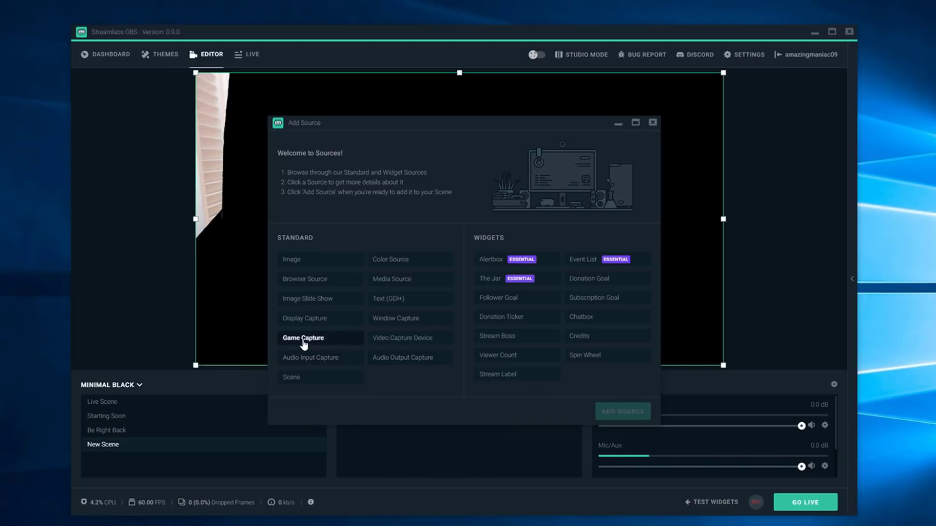
{"action": "left_click", "coordinate": [322, 324]}
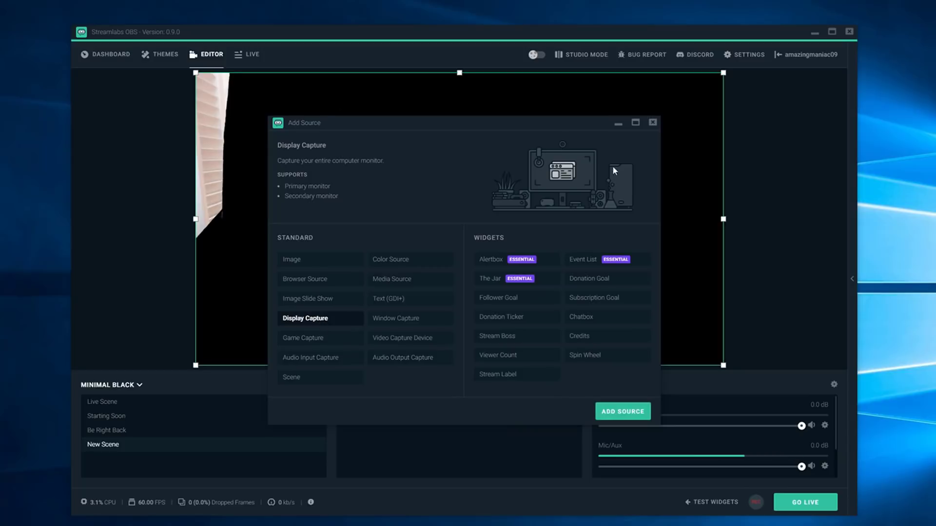
{"action": "left_click", "coordinate": [629, 411]}
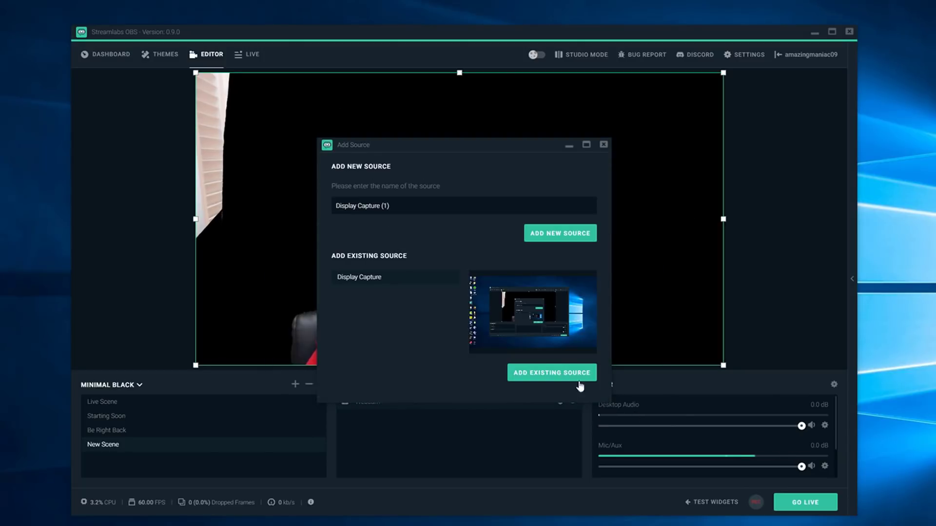
{"action": "left_click", "coordinate": [549, 376]}
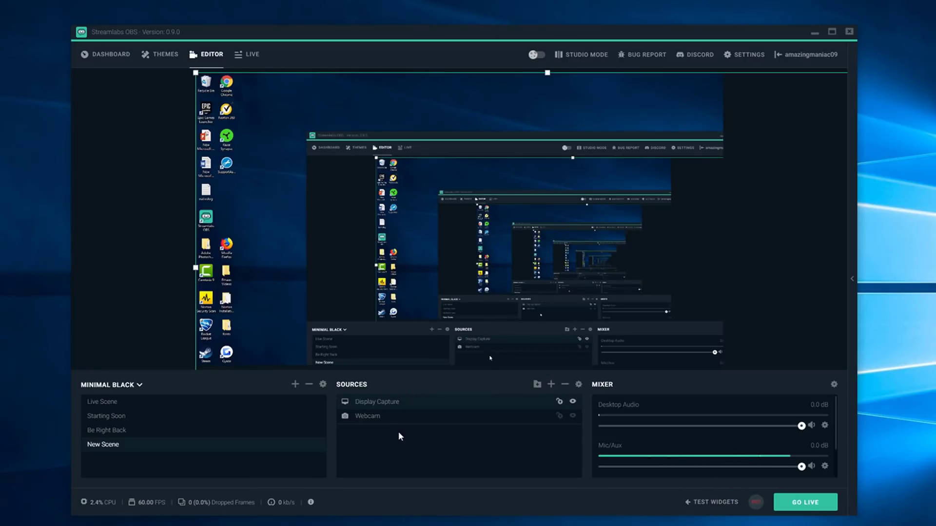
Layer the Webcam above Display Capture, shrink it, and move it toward the canvas centre-left.
{"action": "left_click_drag", "start_coordinate": [398, 436], "coordinate": [399, 434]}
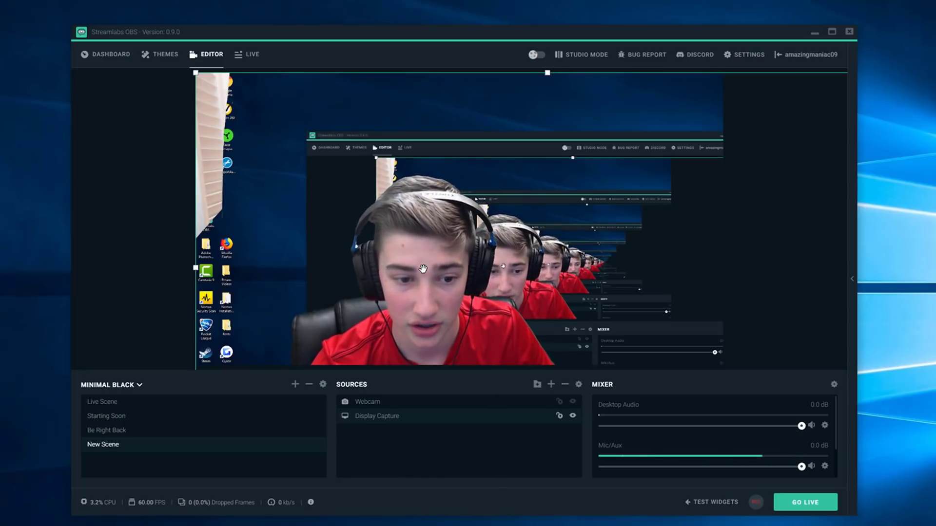
{"action": "left_click", "coordinate": [397, 255]}
{"action": "left_click_drag", "start_coordinate": [197, 73], "coordinate": [468, 264]}
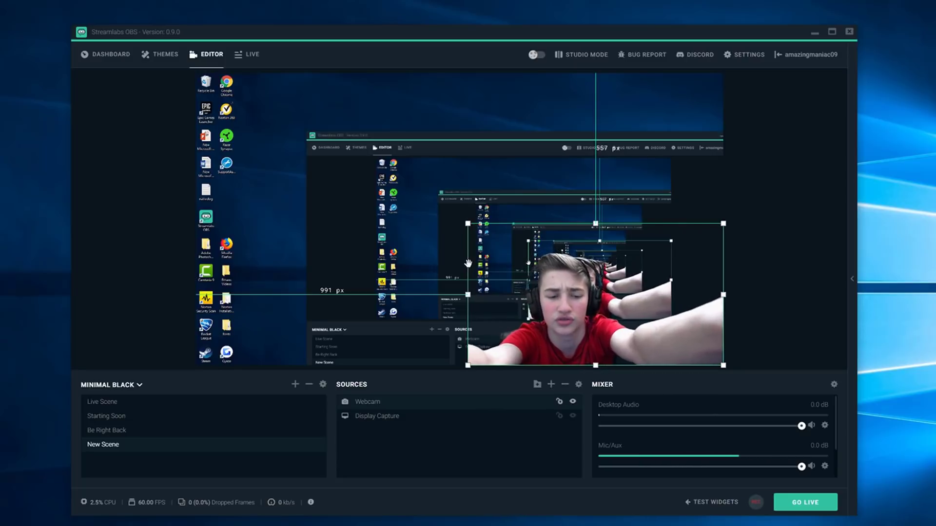
{"action": "left_click_drag", "start_coordinate": [628, 330], "coordinate": [506, 320]}
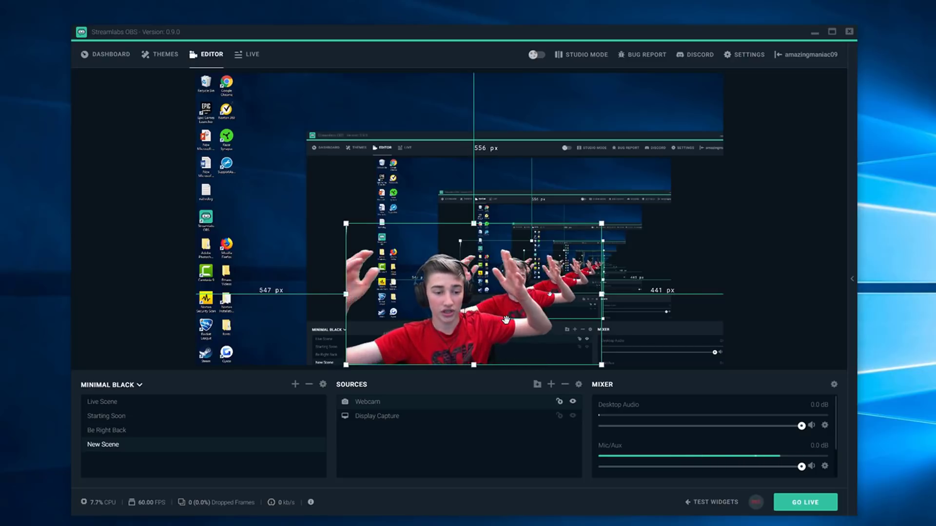
{"action": "left_click", "coordinate": [657, 298]}
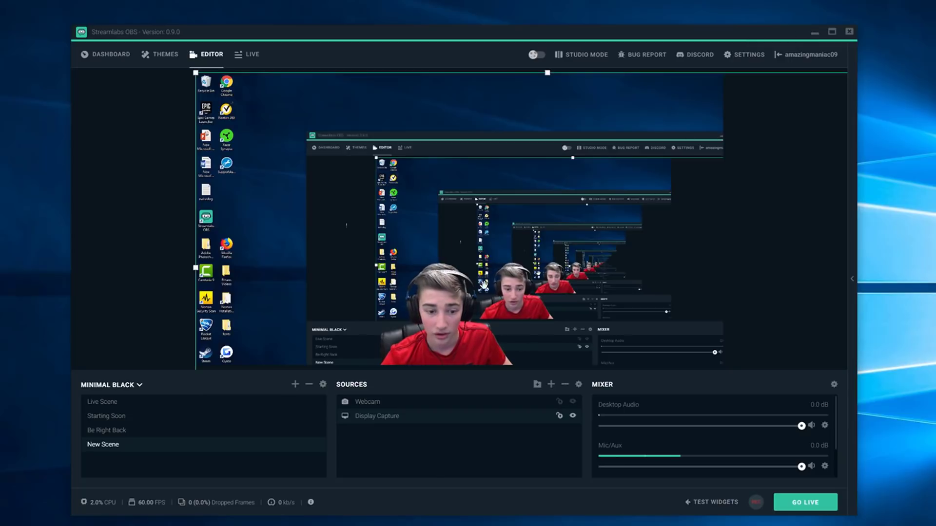
Resize Display Capture to fill the canvas, then move the webcam to 425 px left, 295 px top.
{"action": "mouse_move", "coordinate": [442, 324]}
{"action": "left_mouse_down"}
{"action": "mouse_move", "coordinate": [441, 313]}
{"action": "mouse_move", "coordinate": [441, 341]}
{"action": "left_mouse_up"}
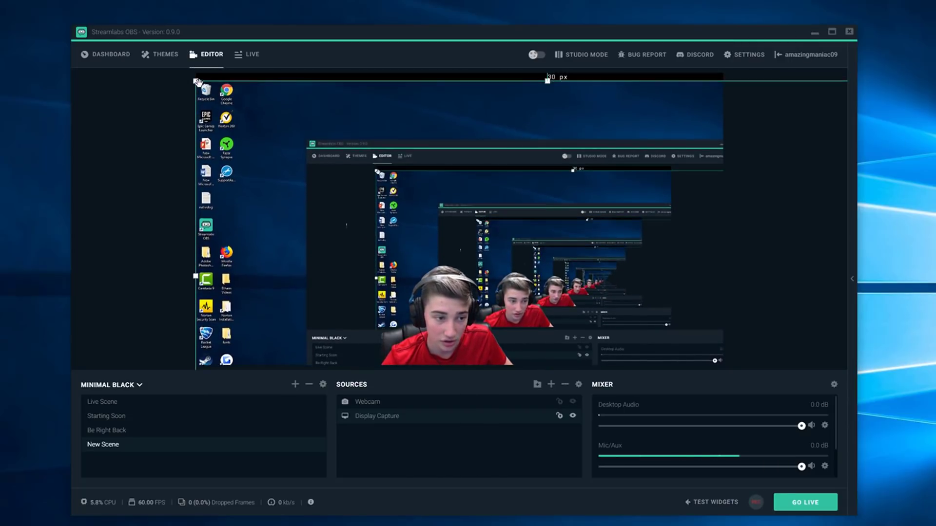
{"action": "mouse_move", "coordinate": [197, 81]}
{"action": "left_mouse_down"}
{"action": "mouse_move", "coordinate": [434, 215]}
{"action": "mouse_move", "coordinate": [271, 136]}
{"action": "mouse_move", "coordinate": [204, 73]}
{"action": "left_mouse_up"}
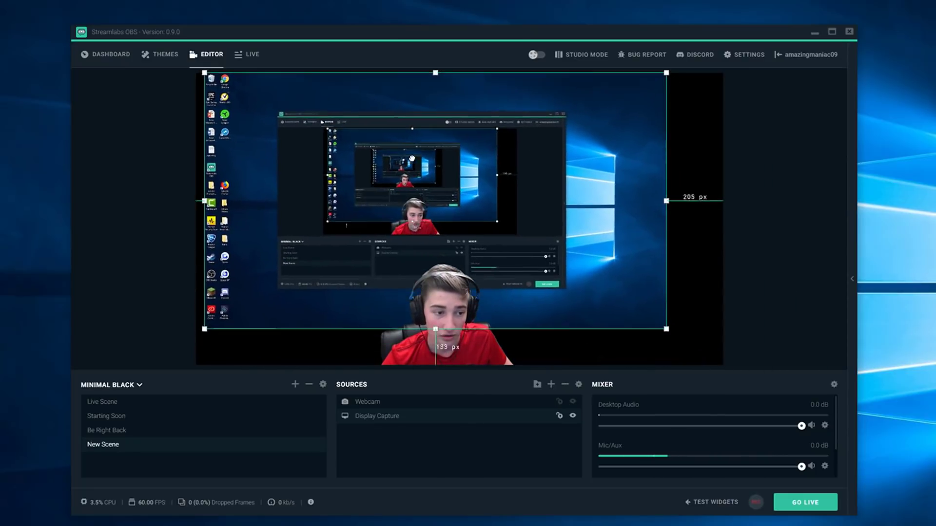
{"action": "left_click_drag", "start_coordinate": [549, 238], "coordinate": [541, 238]}
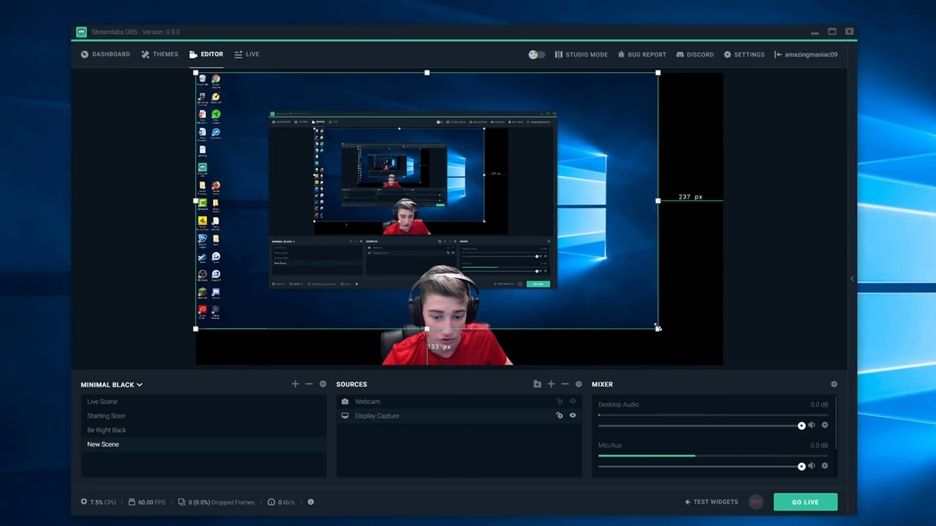
{"action": "left_click_drag", "start_coordinate": [656, 329], "coordinate": [710, 364]}
{"action": "left_click", "coordinate": [788, 318]}
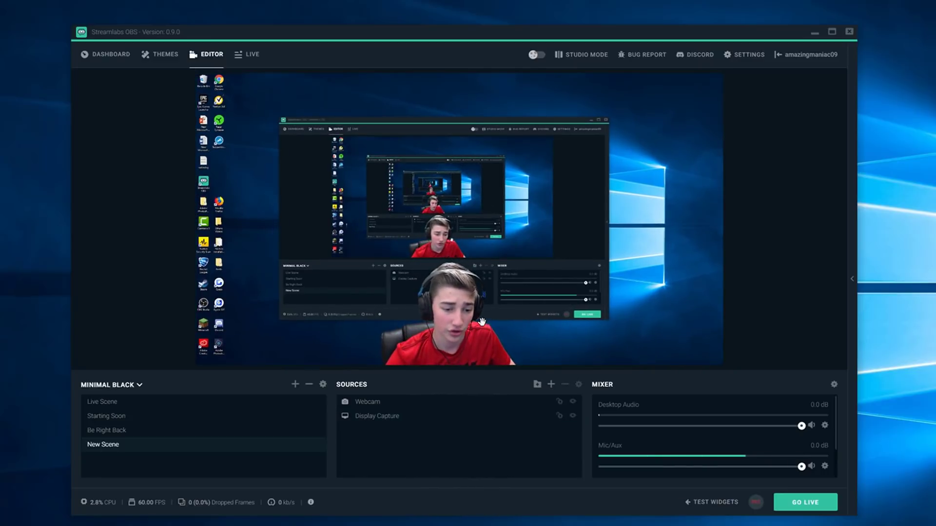
{"action": "left_click_drag", "start_coordinate": [467, 315], "coordinate": [434, 256]}
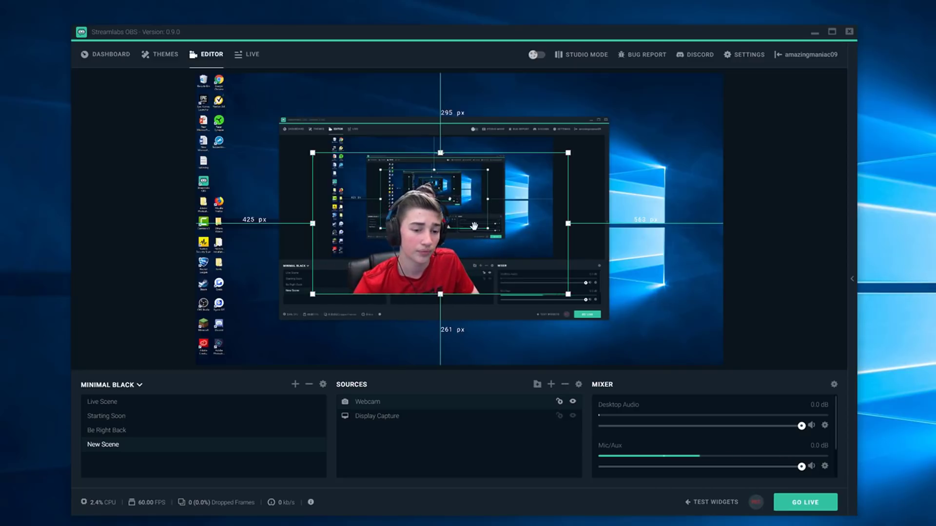
Move the webcam to the lower-left, then enlarge it to 45 px from top, 130 px from right.
{"action": "left_click_drag", "start_coordinate": [474, 226], "coordinate": [336, 306]}
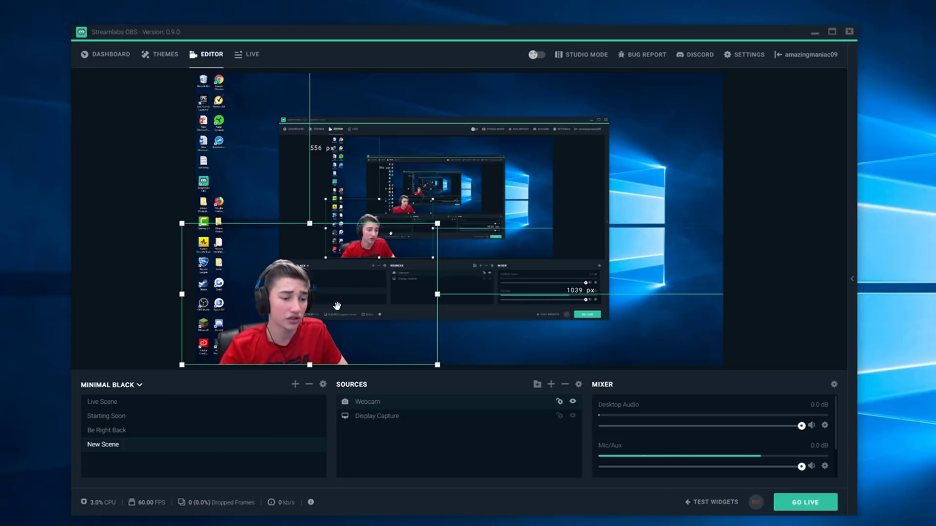
{"action": "left_click_drag", "start_coordinate": [436, 224], "coordinate": [686, 85]}
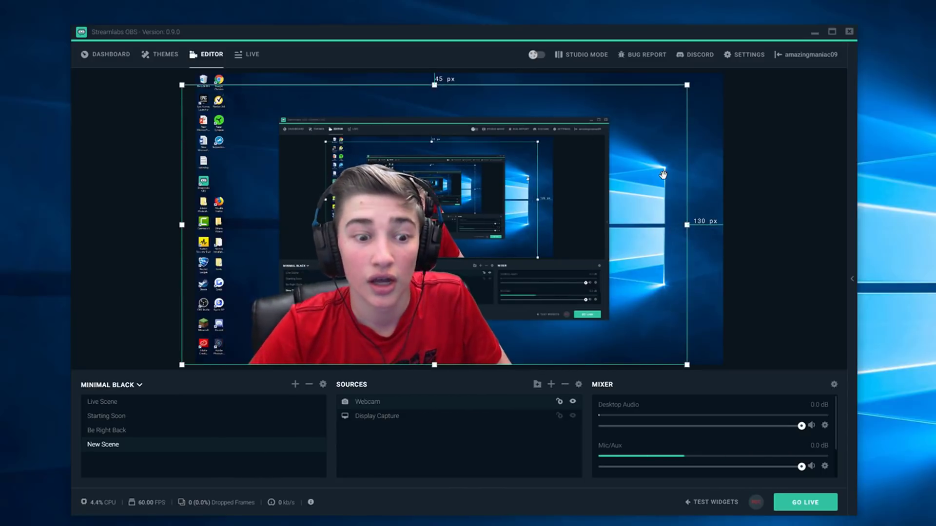